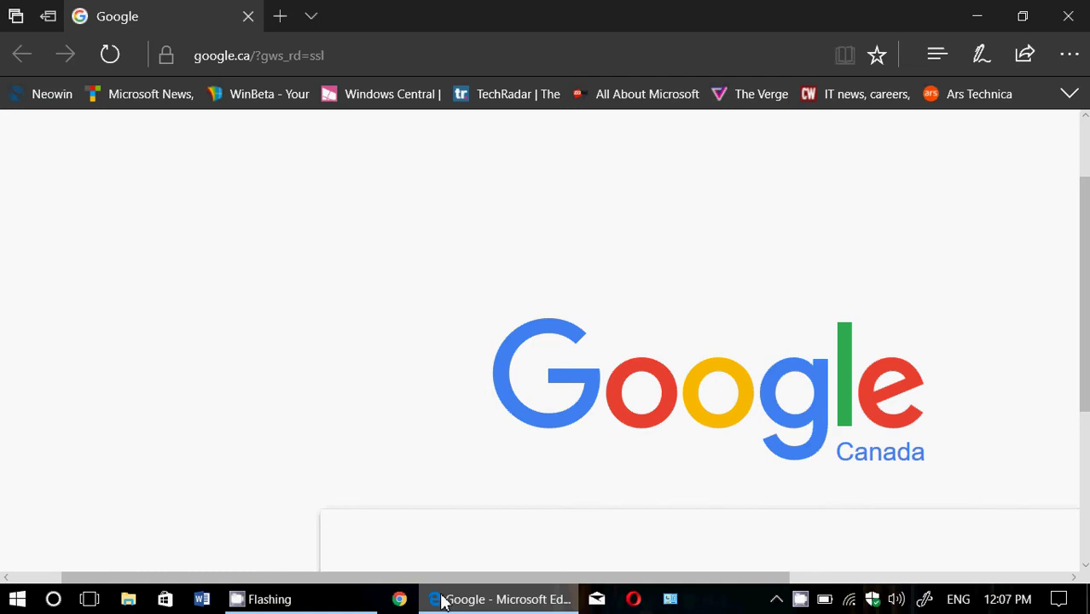
Search Google for 'twitter' and scroll down through its roughly 9,700,000,000 results.
type("twitter")
key("Return")
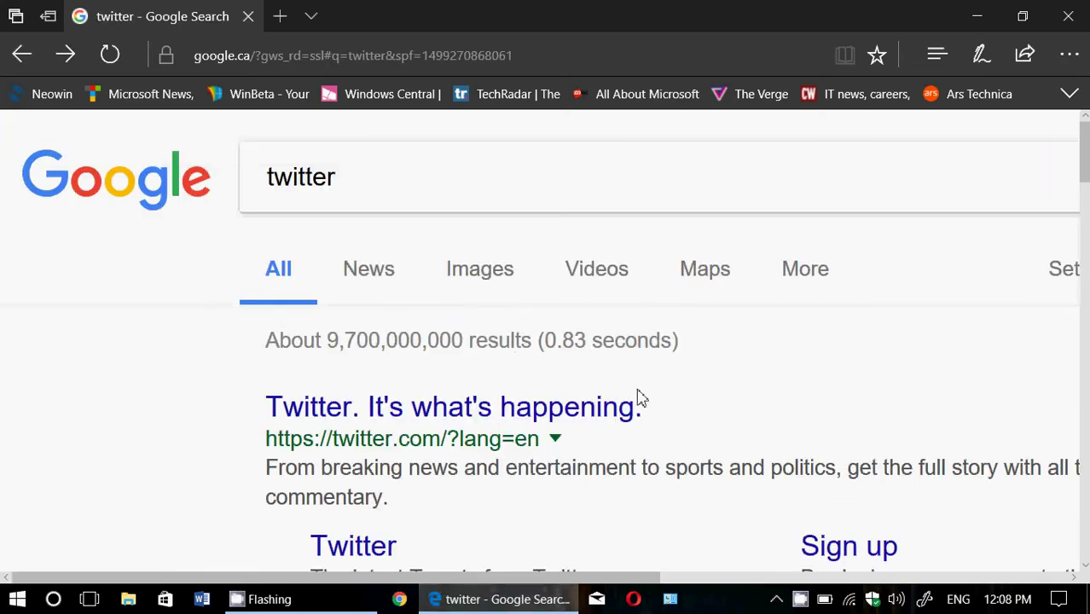
scroll(642, 397, "down", 9)
scroll(641, 398, "right", 3)
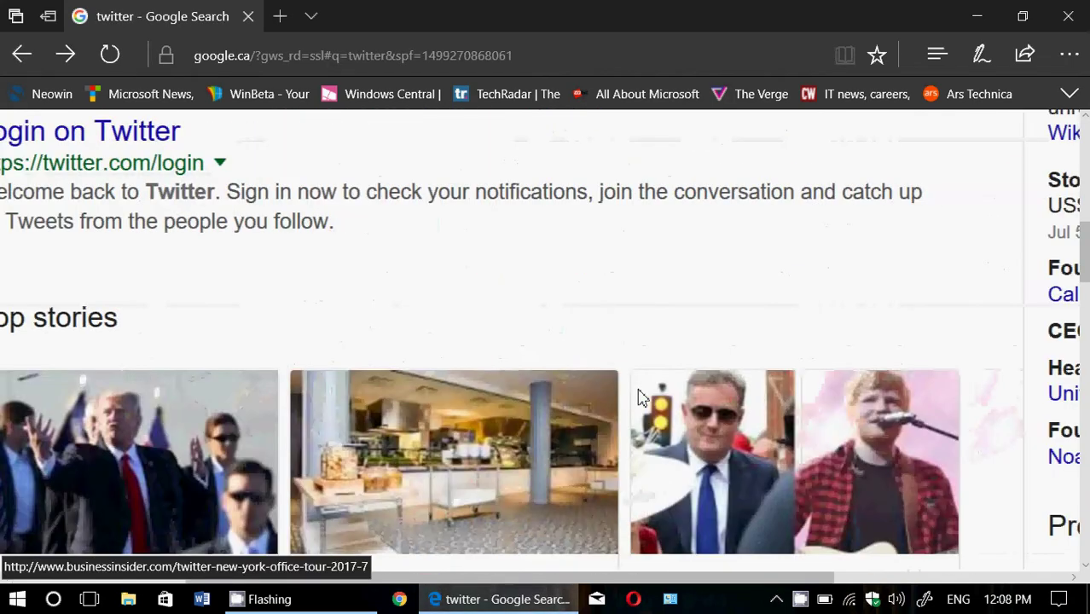
scroll(642, 398, "down", 3)
scroll(641, 397, "down", 6)
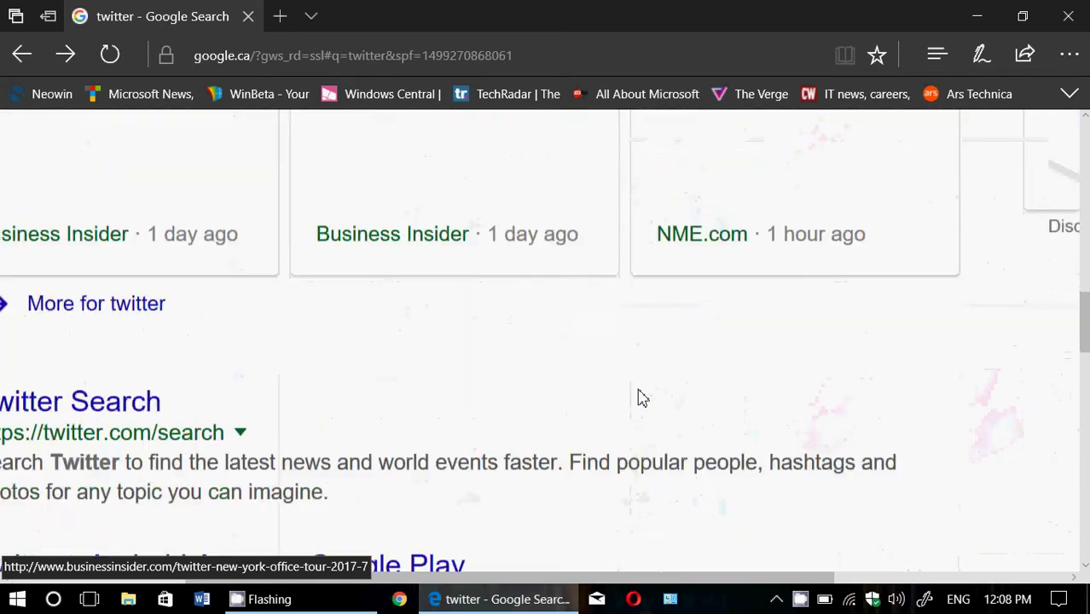
Scroll back up the twitter results to the tabs row at the top.
scroll(641, 397, "up", 5)
scroll(641, 397, "right", 1)
key("ctrl+a")
scroll(849, 449, "up", 10)
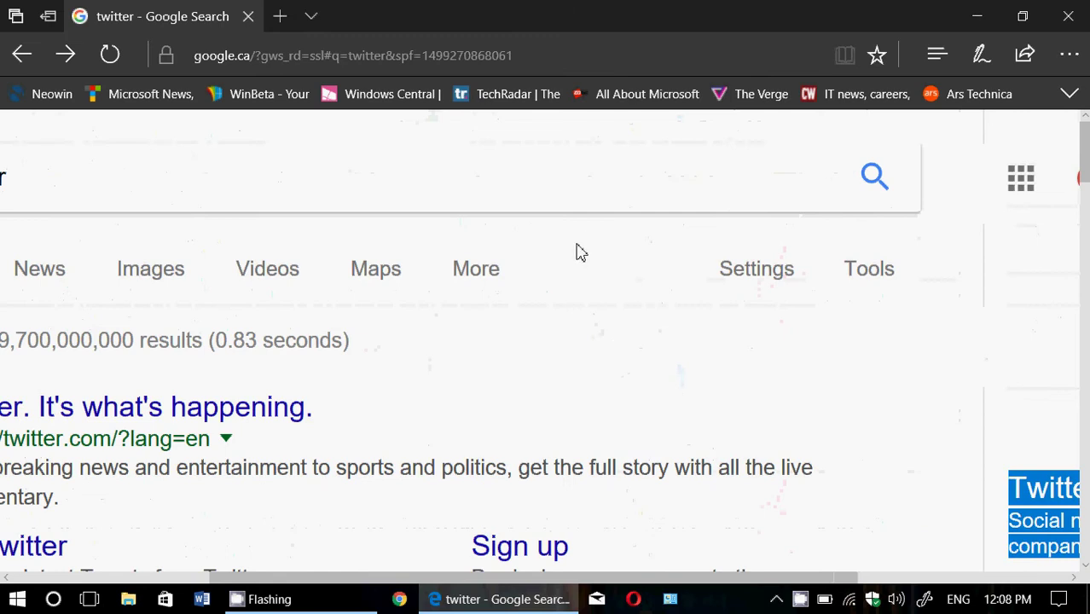
scroll(329, 331, "right", 4)
scroll(329, 331, "left", 4)
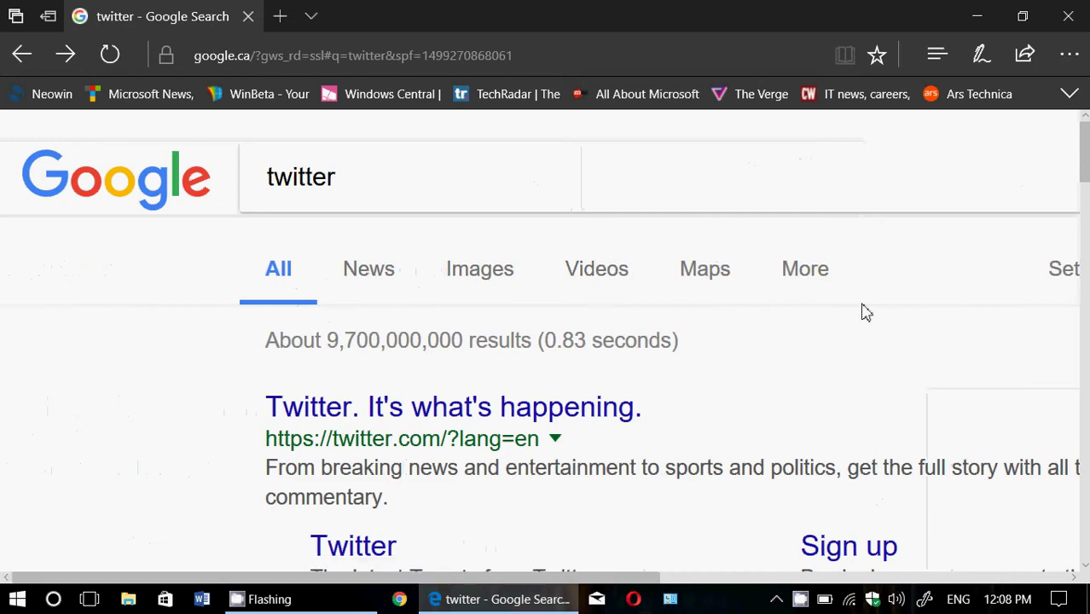
scroll(862, 312, "right", 3)
scroll(861, 312, "right", 2)
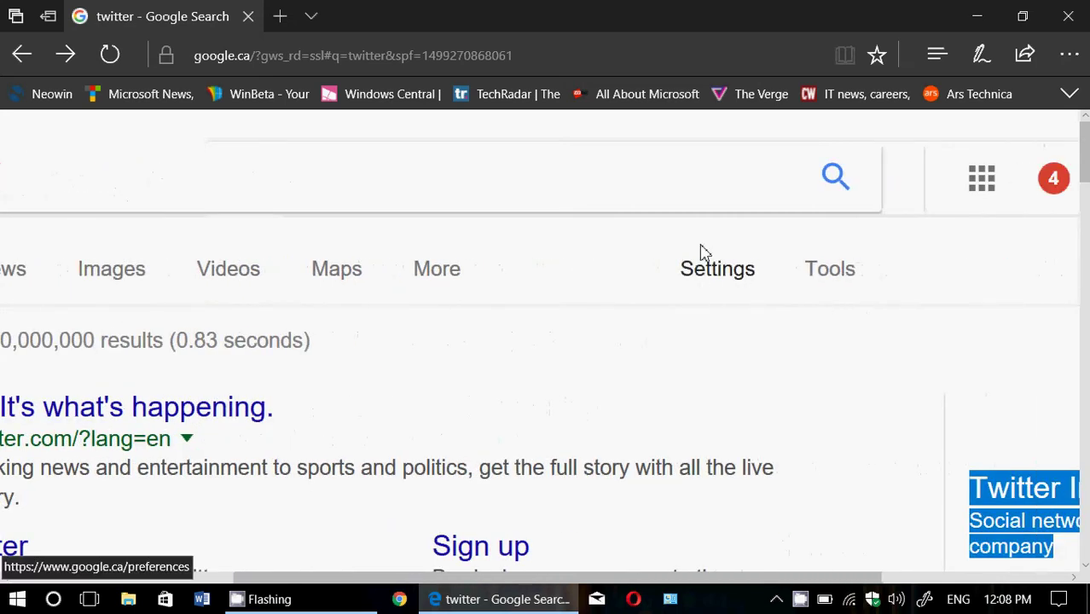
Go to Search settings from the Settings menu, scroll its options, and dismiss the Mail notification.
left_click(718, 280)
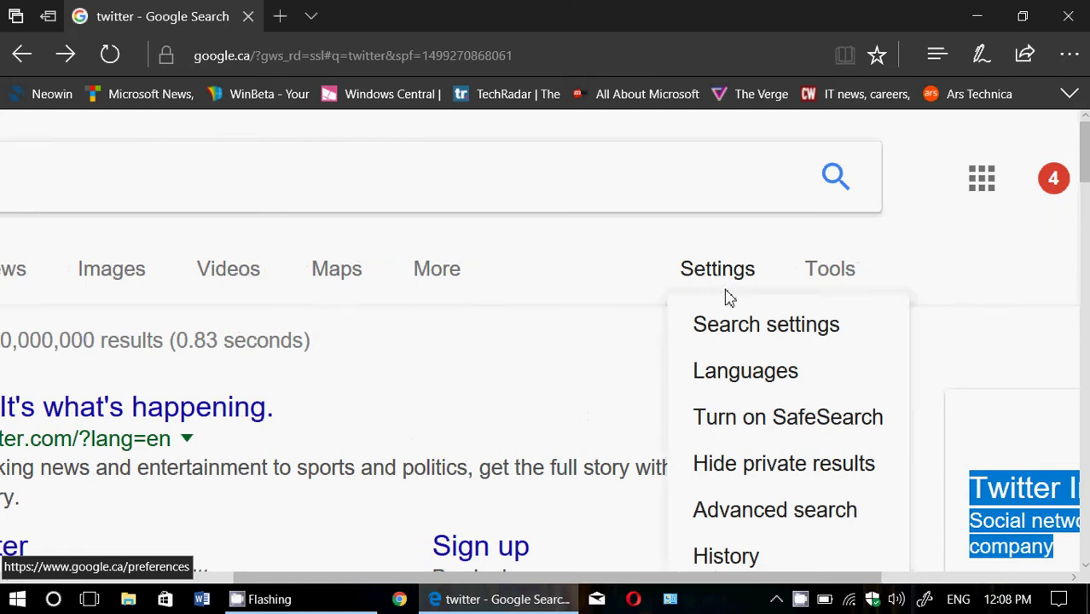
left_click(744, 331)
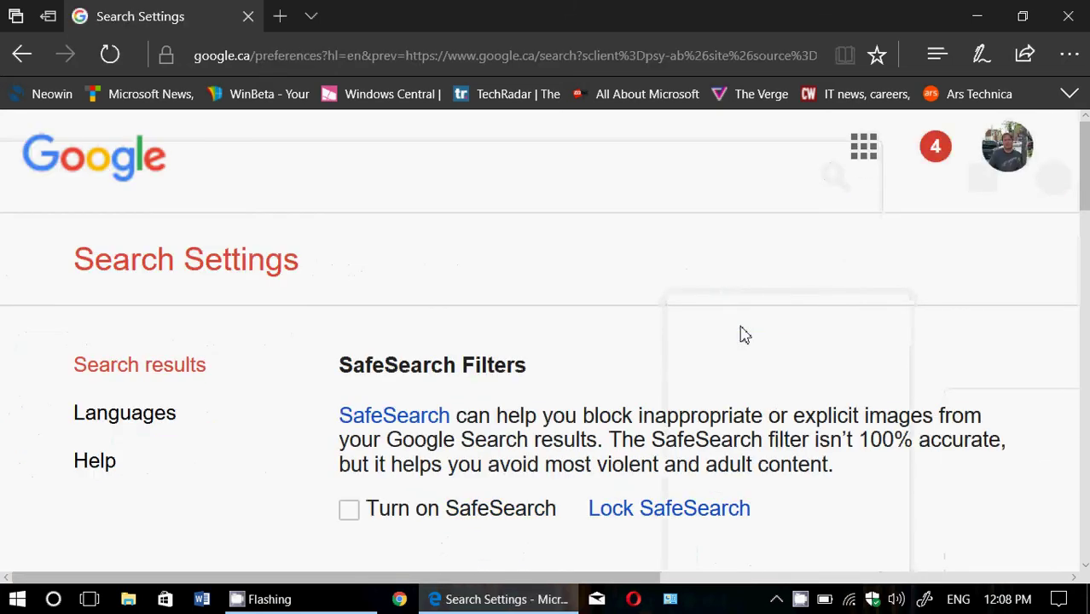
scroll(742, 333, "down", 1)
scroll(743, 332, "down", 1)
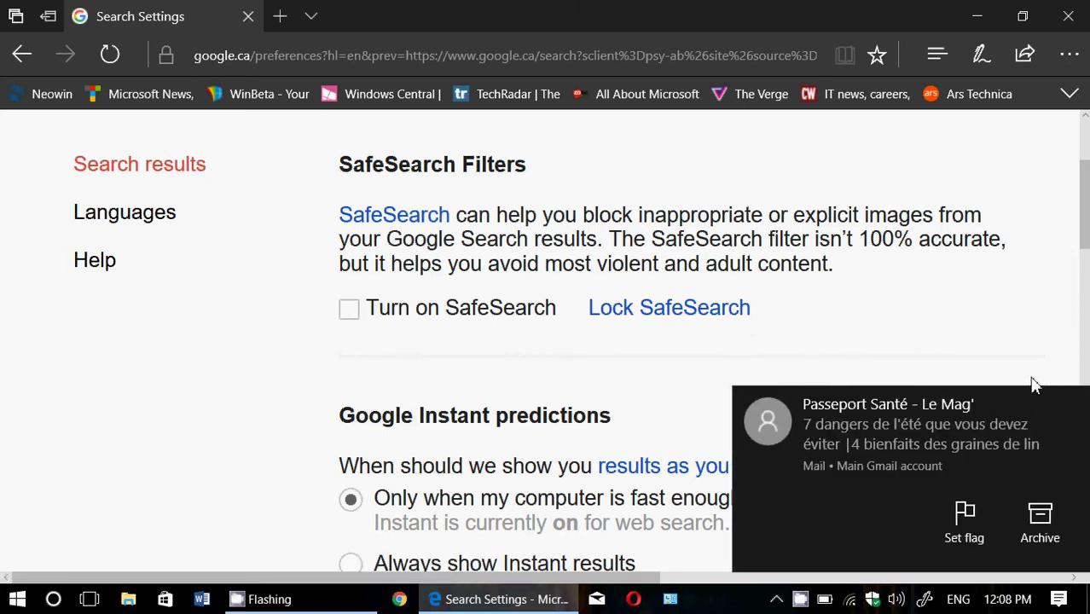
left_click(1039, 514)
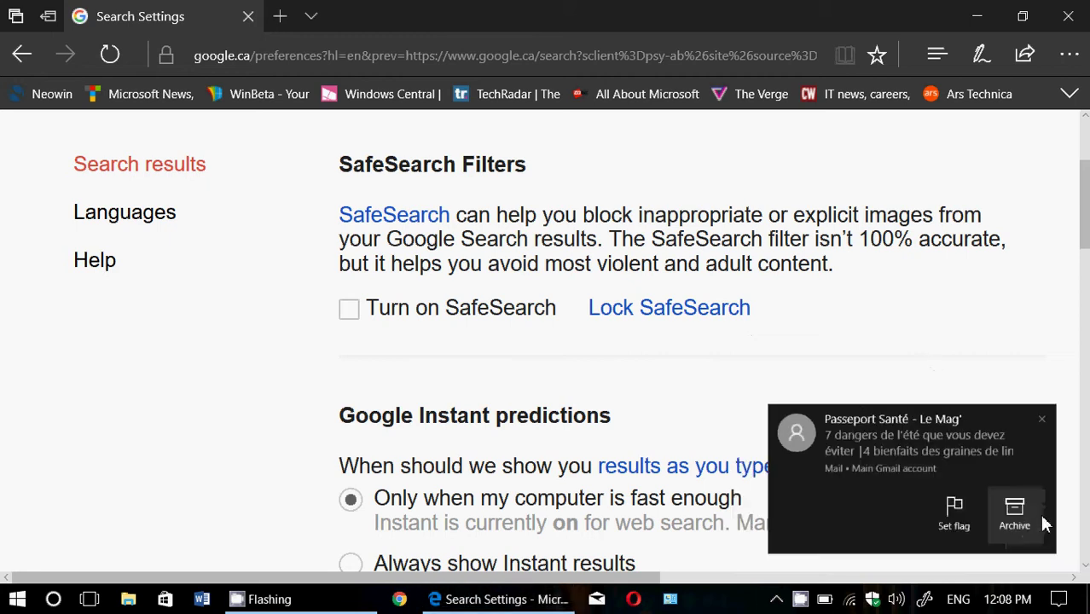
scroll(683, 403, "down", 3)
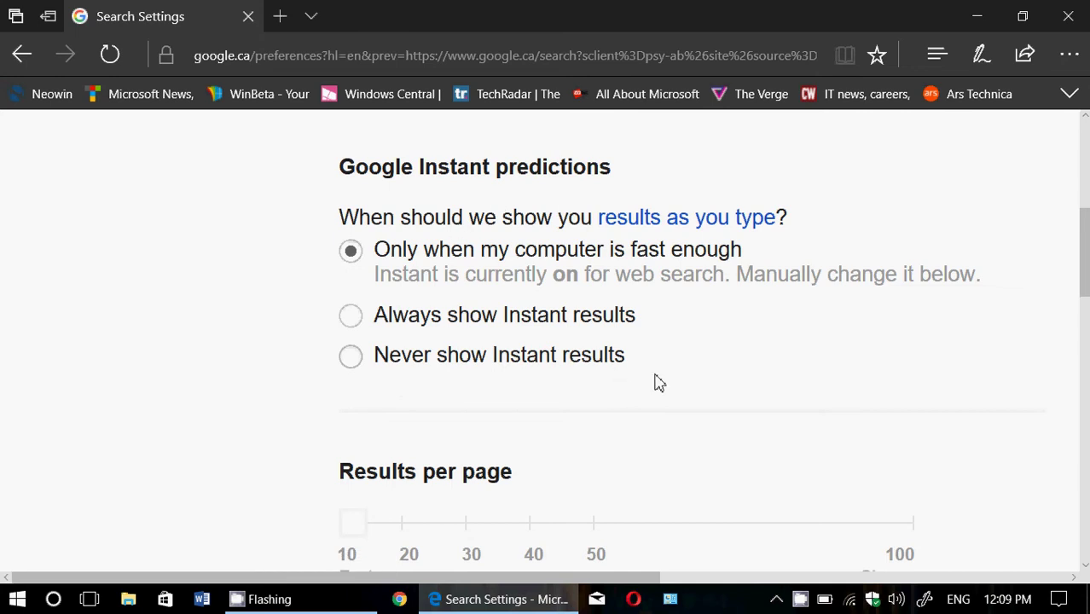
scroll(658, 382, "down", 2)
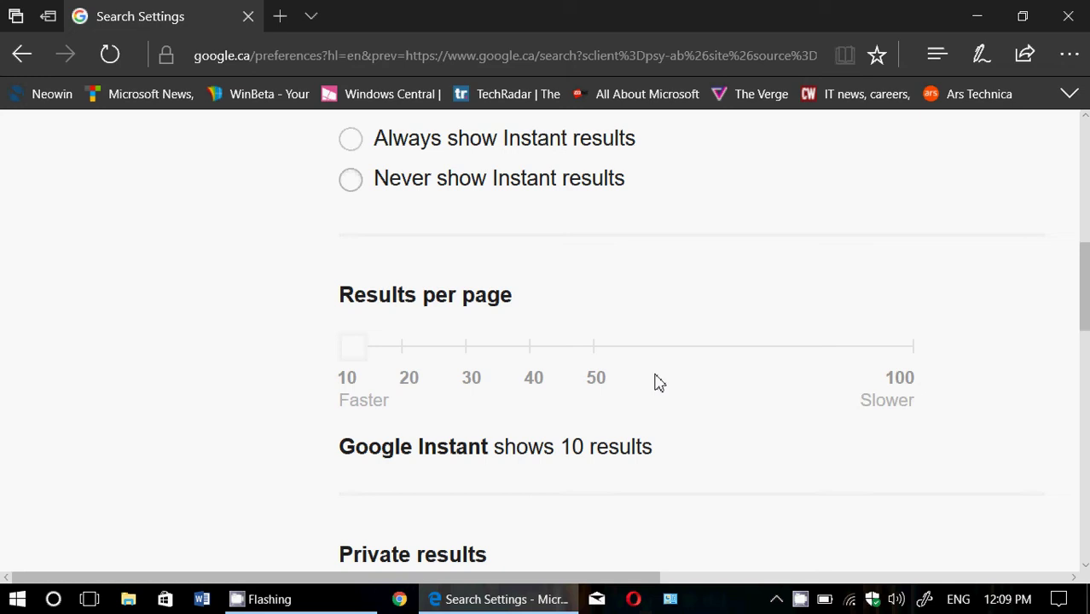
scroll(684, 326, "down", 1)
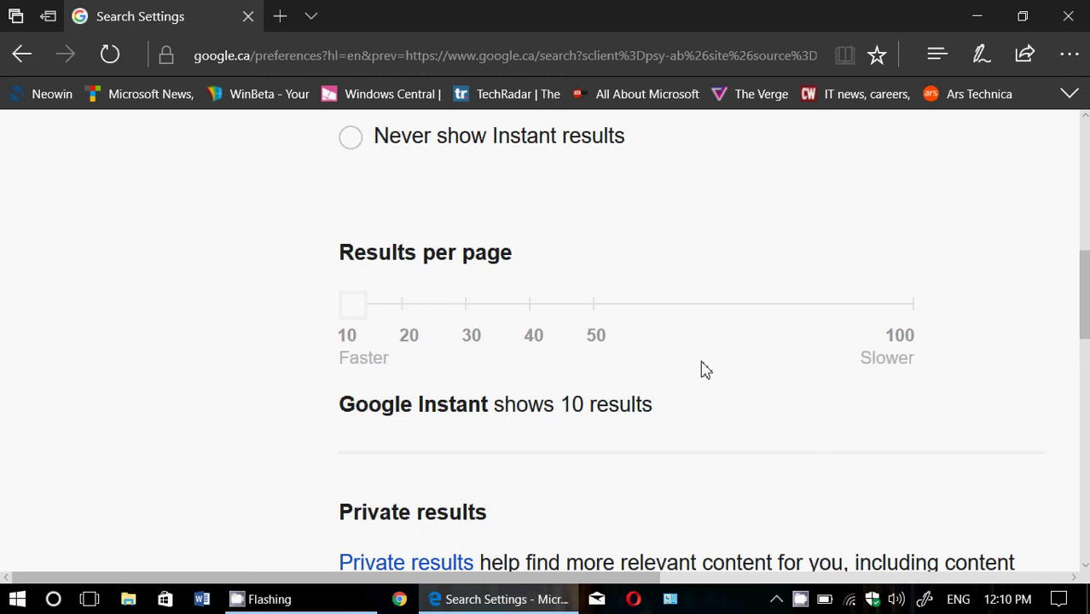
scroll(755, 469, "down", 2)
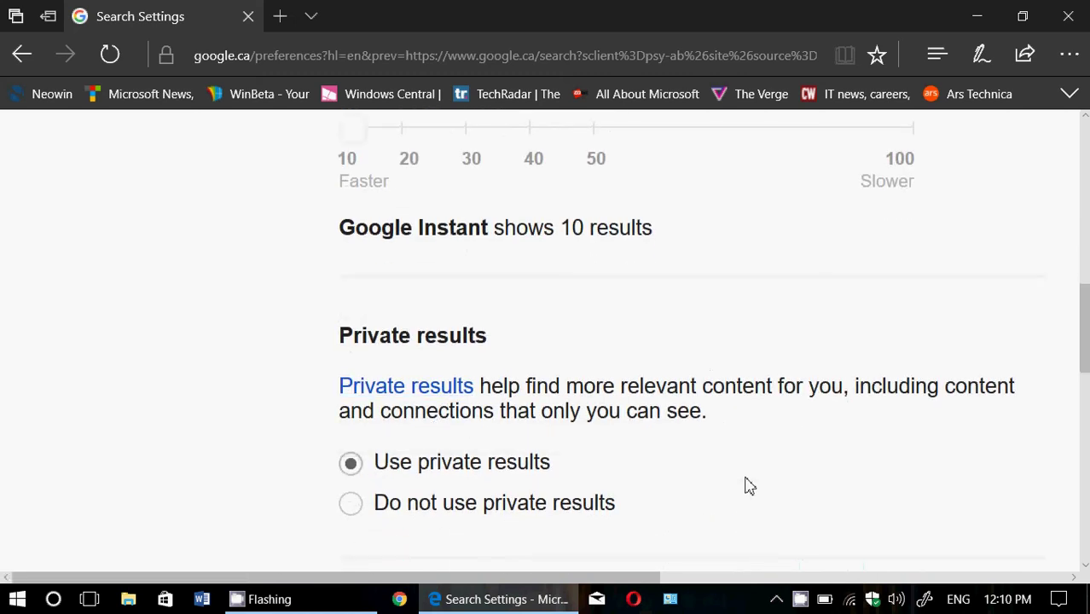
scroll(749, 485, "right", 2)
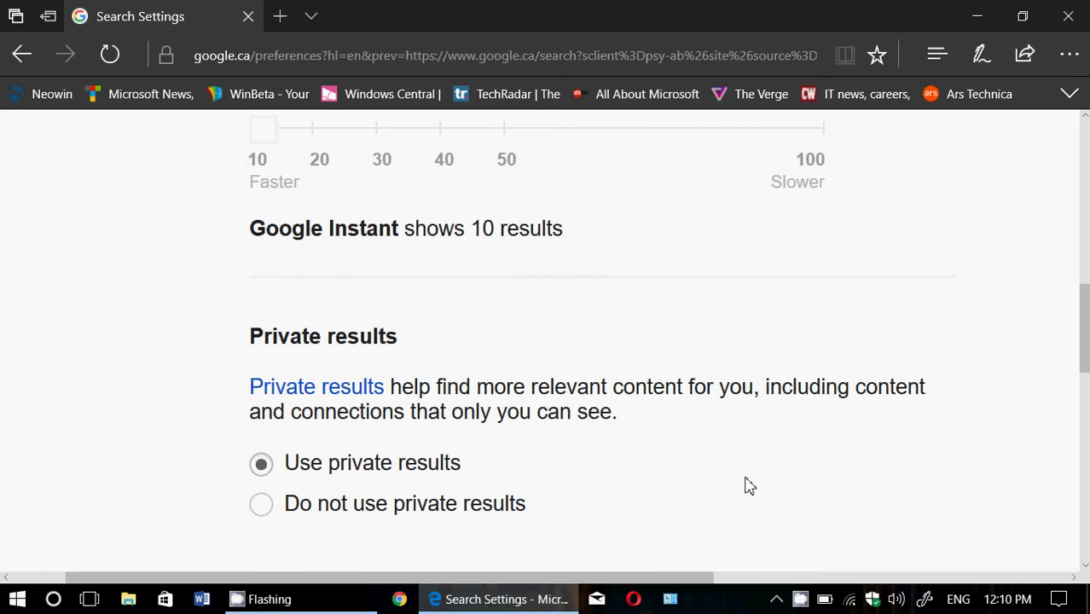
scroll(749, 485, "down", 2)
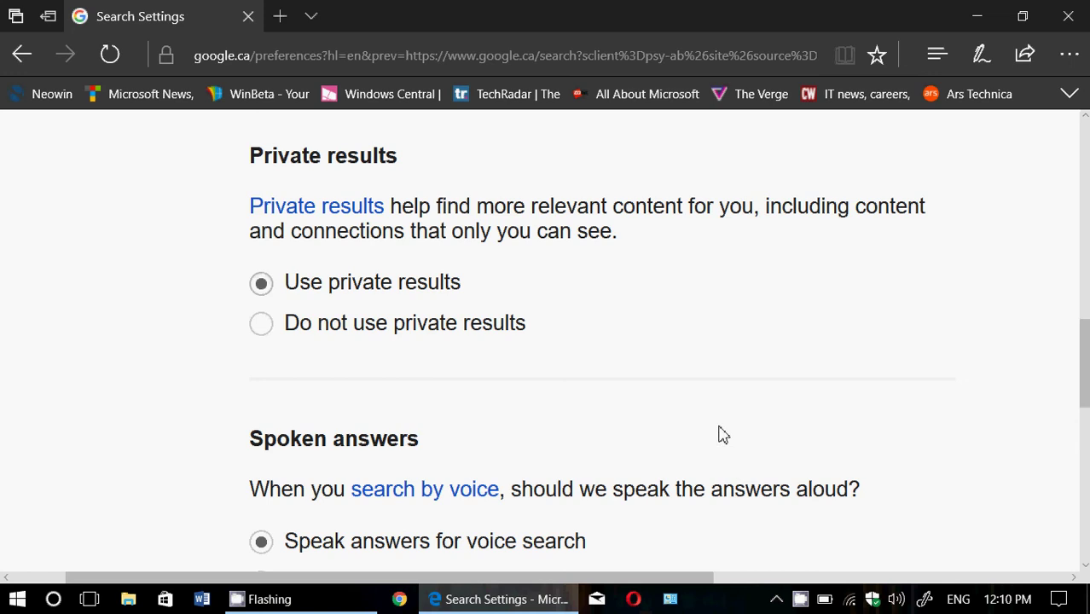
scroll(719, 435, "down", 2)
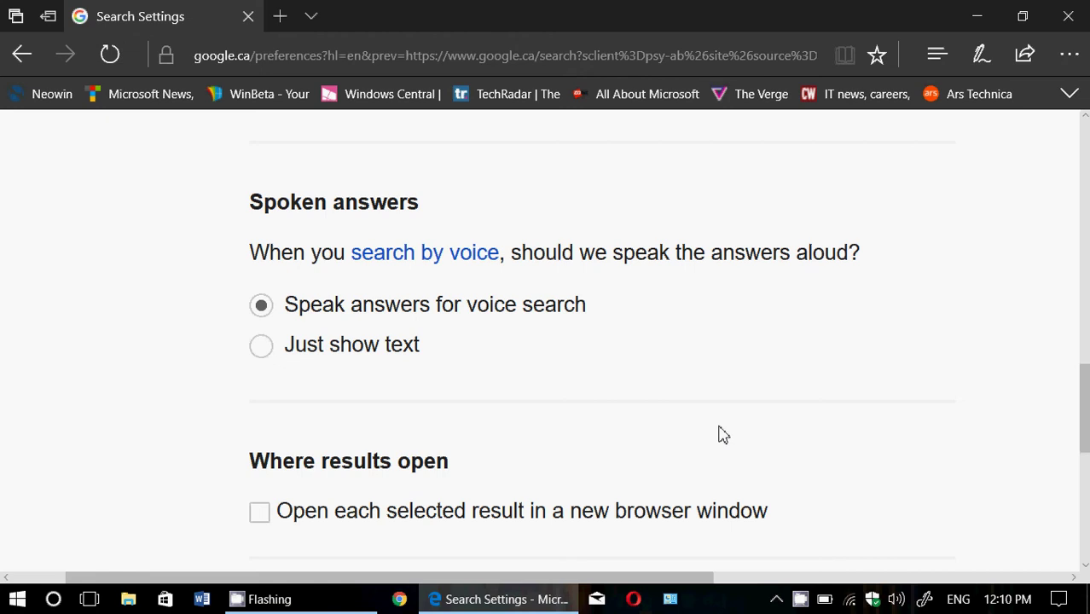
scroll(719, 436, "down", 1)
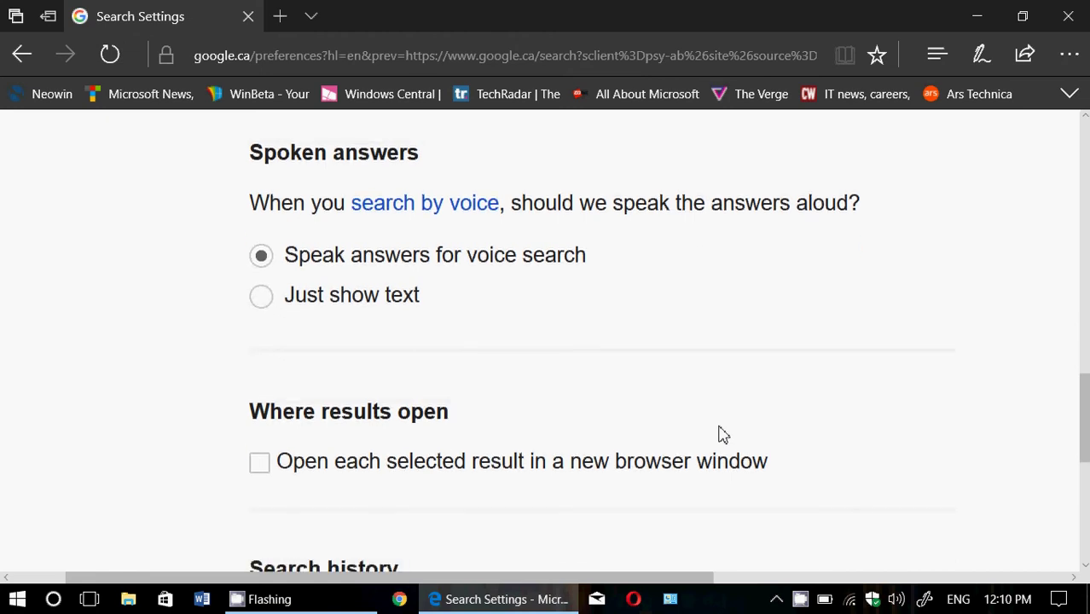
scroll(719, 435, "down", 3)
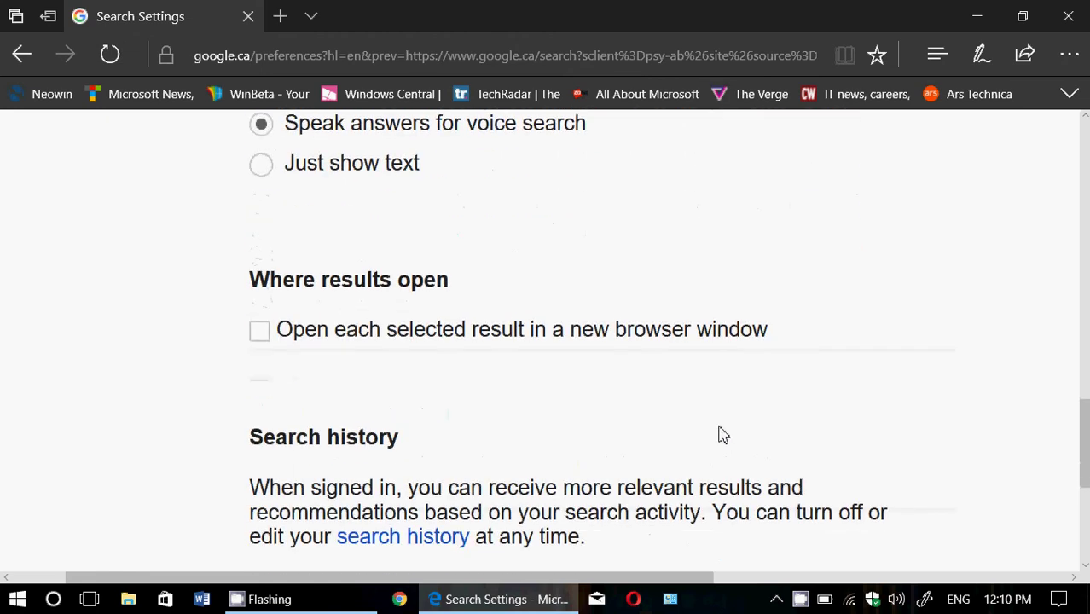
scroll(719, 435, "down", 1)
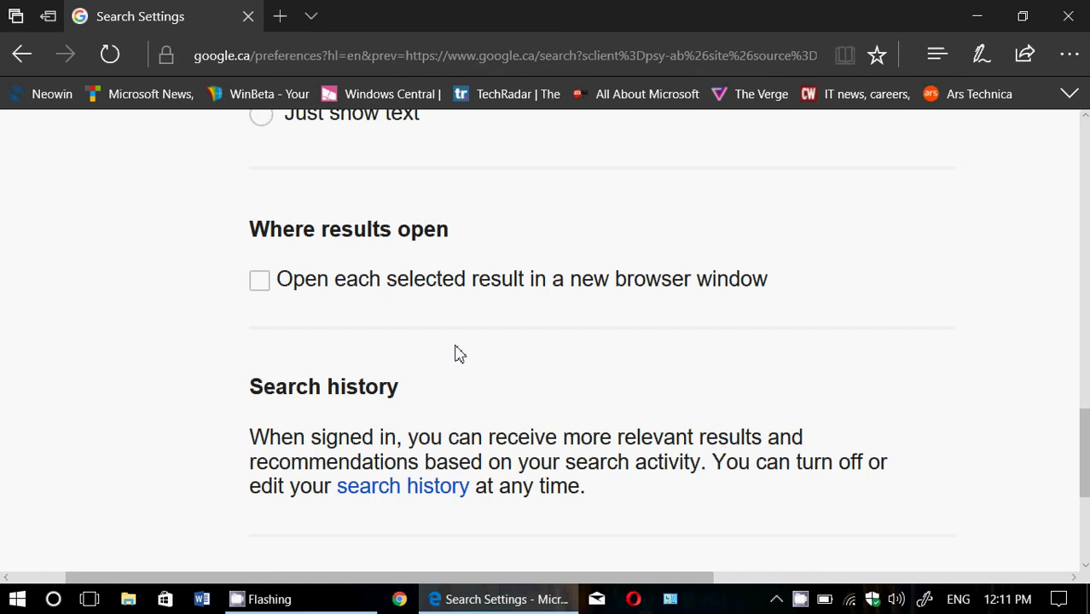
scroll(457, 354, "down", 2)
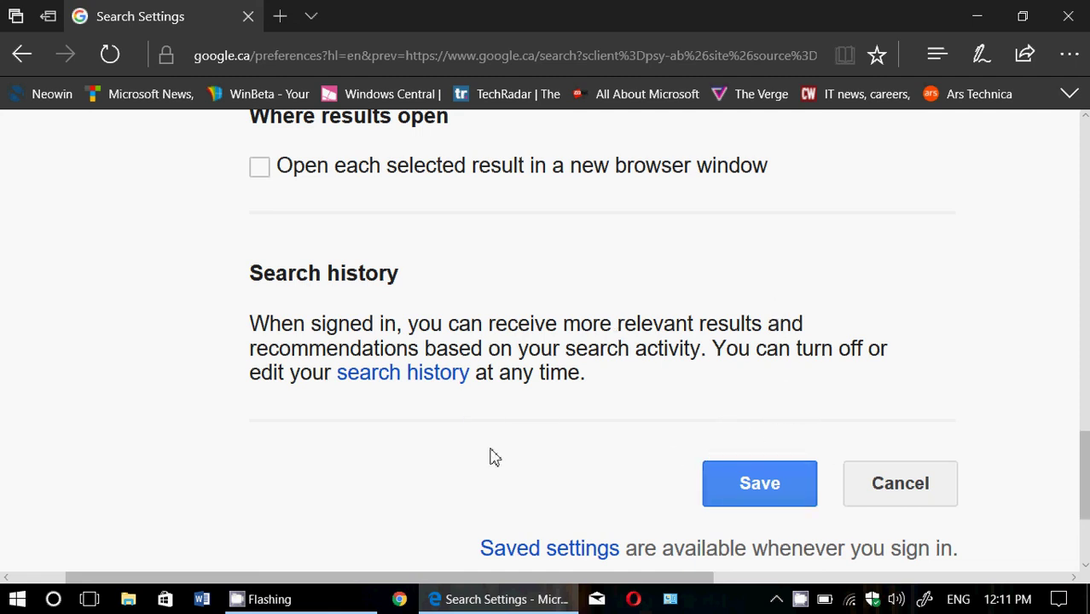
Return to the top of Search Settings and close the Edge window to the desktop.
scroll(490, 456, "up", 10)
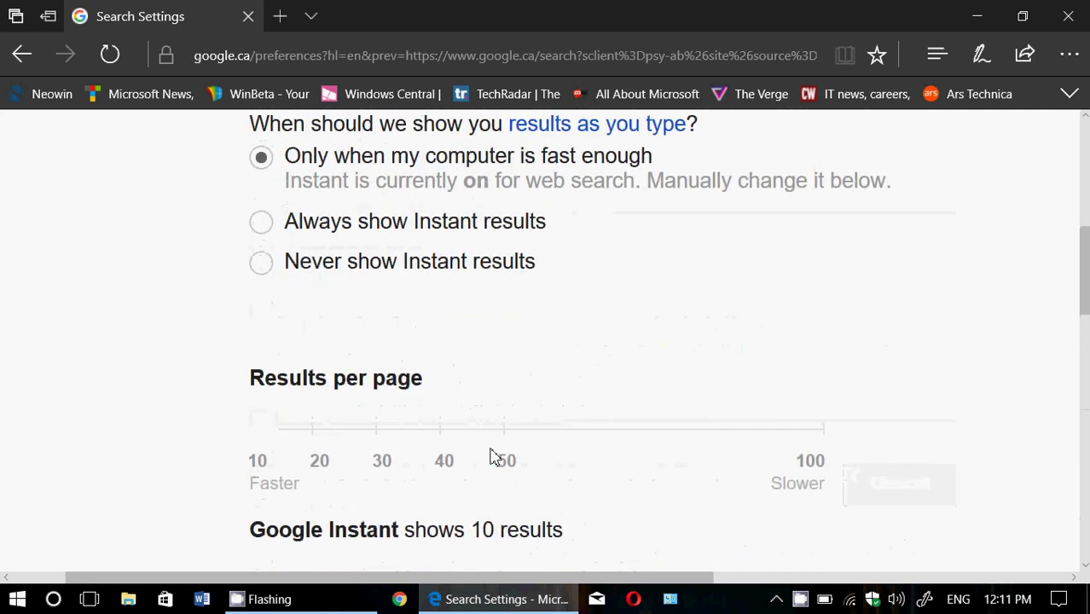
scroll(585, 409, "up", 8)
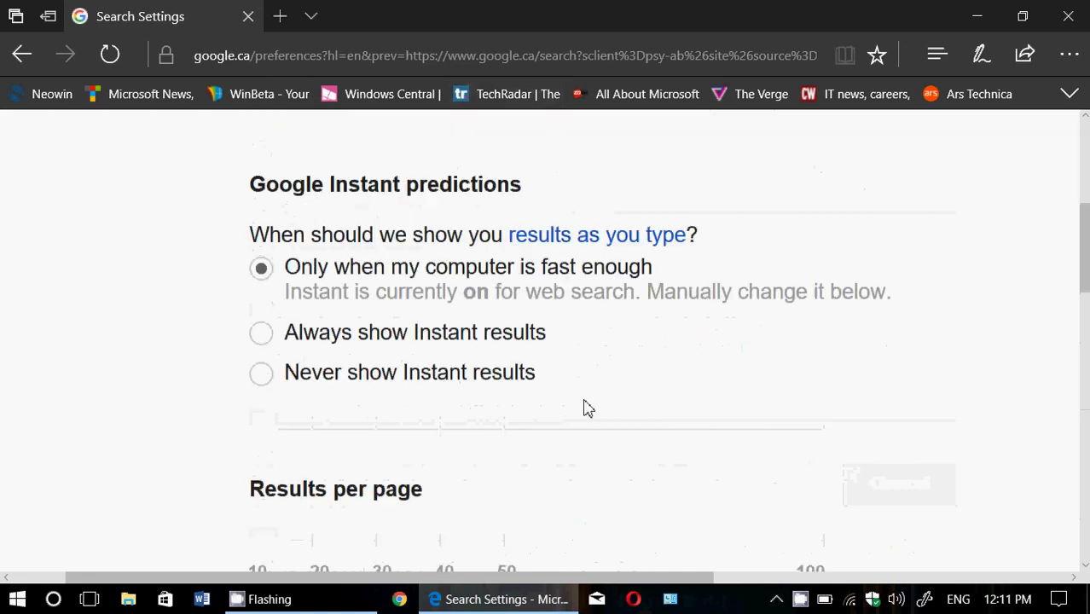
scroll(585, 408, "left", 2)
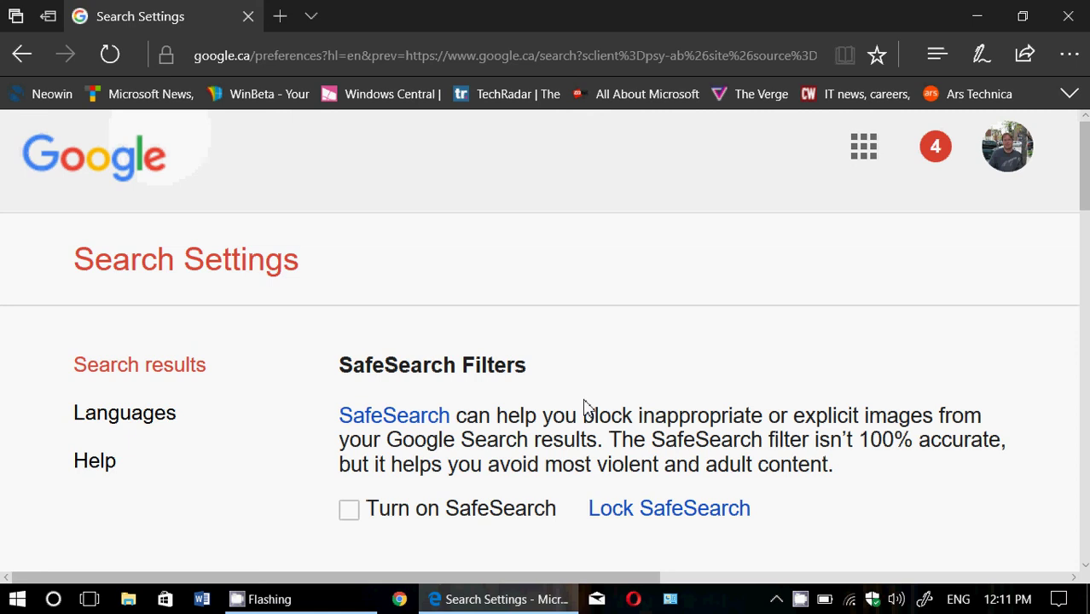
scroll(585, 407, "down", 1)
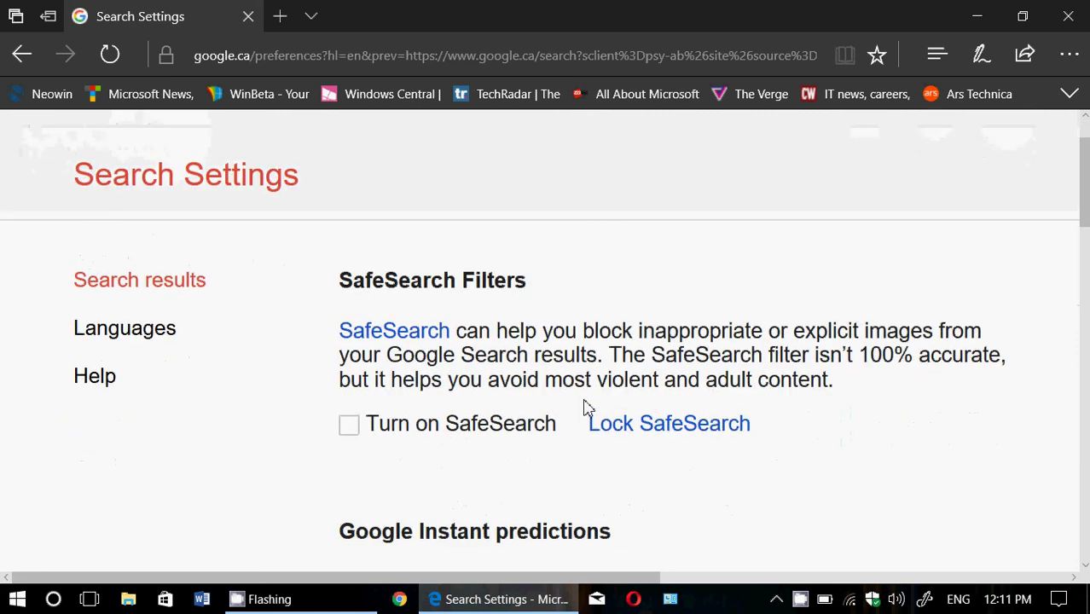
scroll(585, 408, "up", 1)
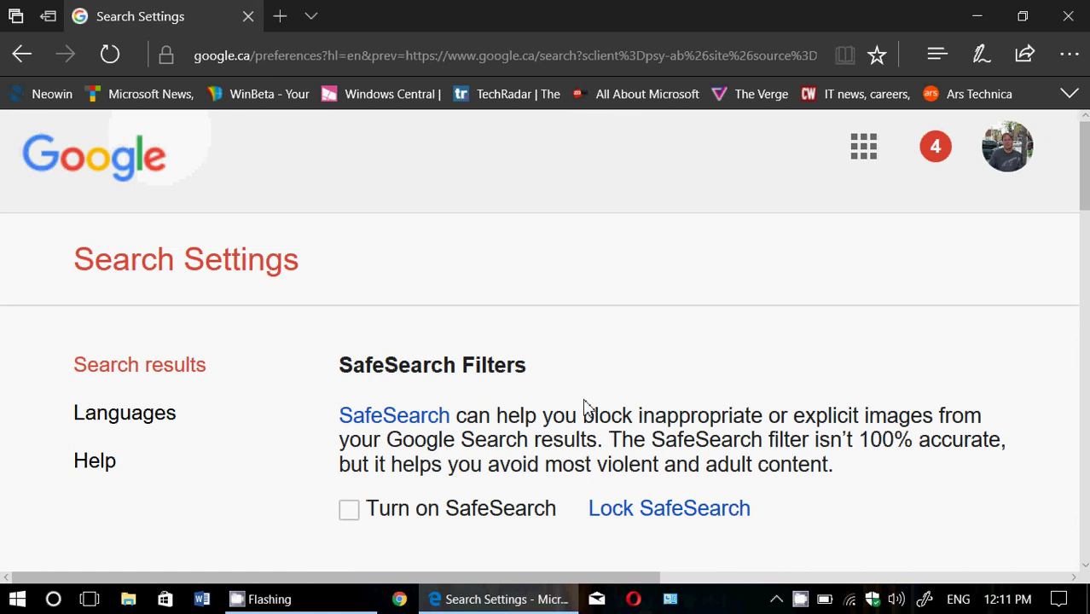
left_click(1073, 24)
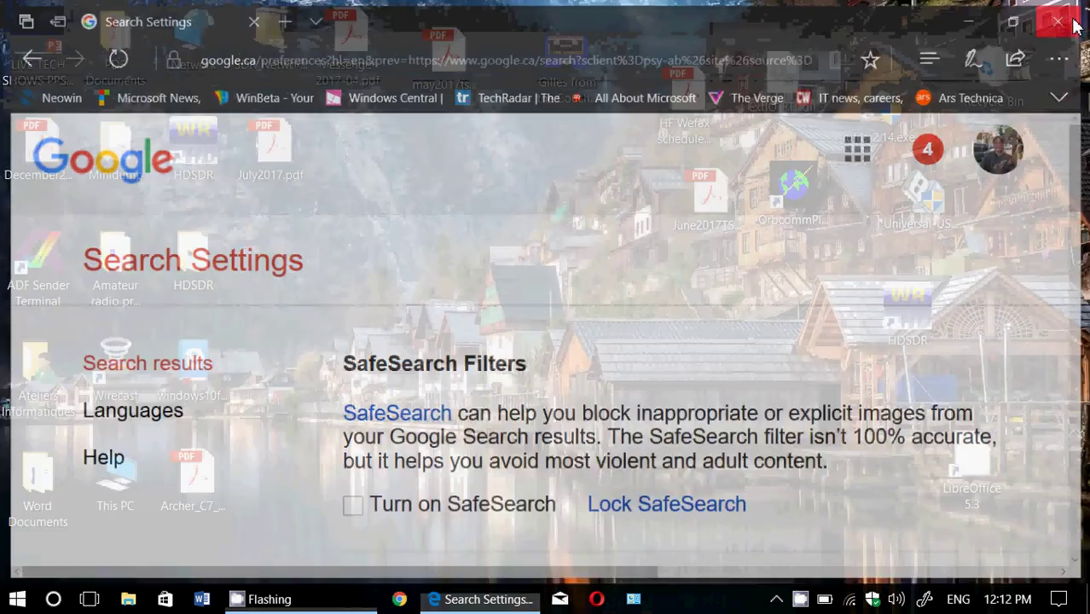
left_click(800, 599)
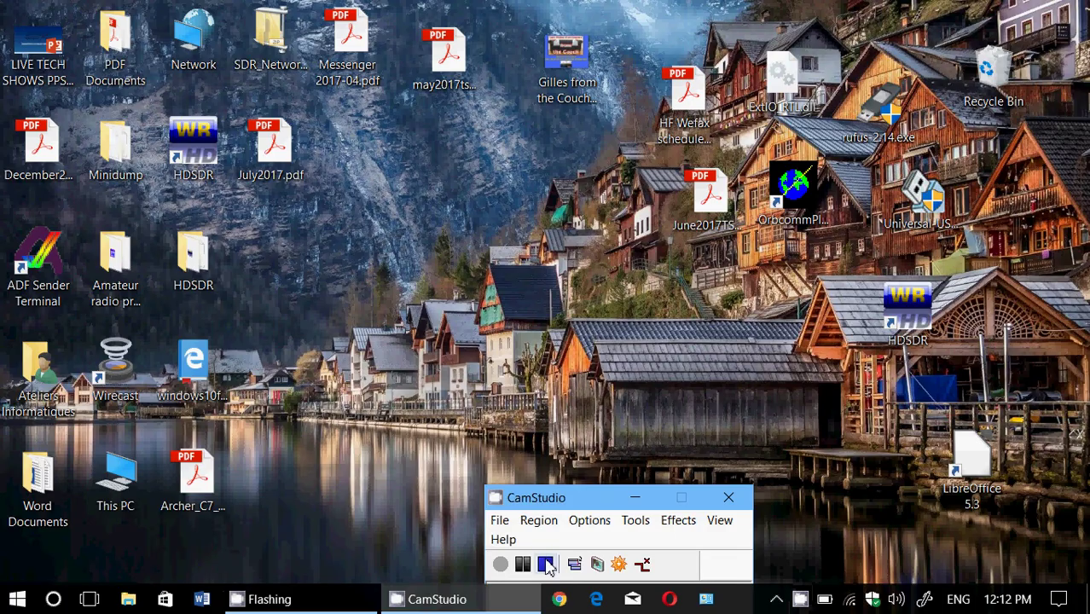